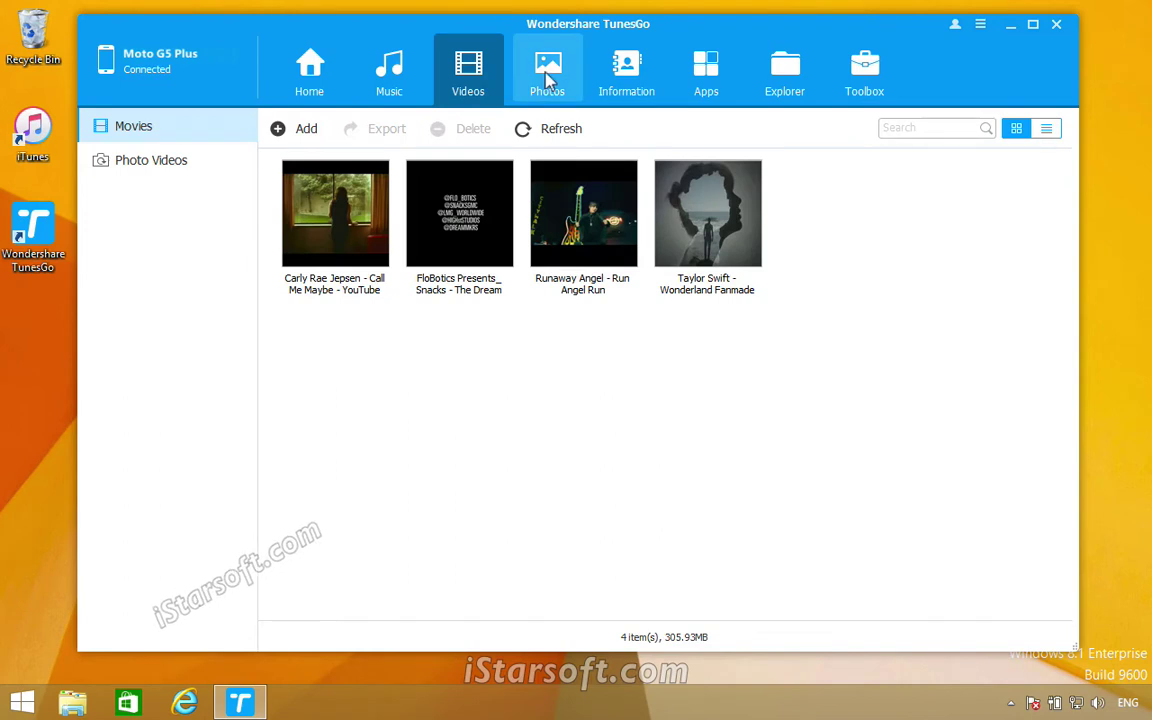
- Look through the phone's Camera photos, contacts and installed user apps
left_click(548, 78)
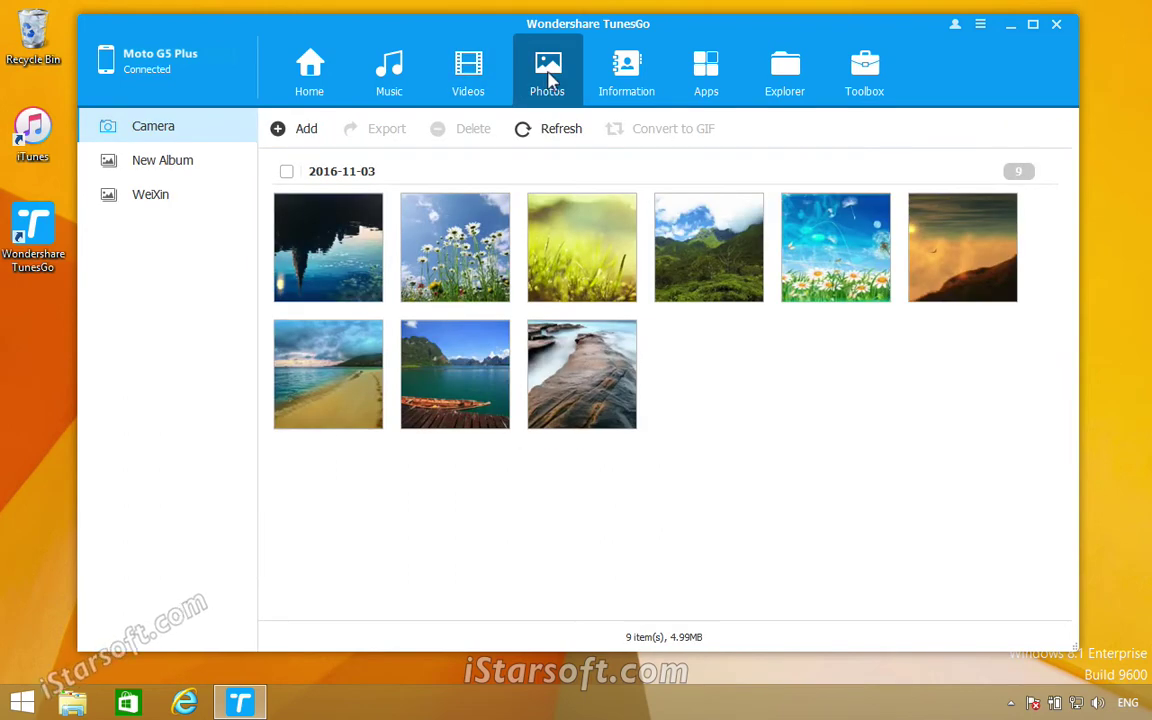
left_click(622, 80)
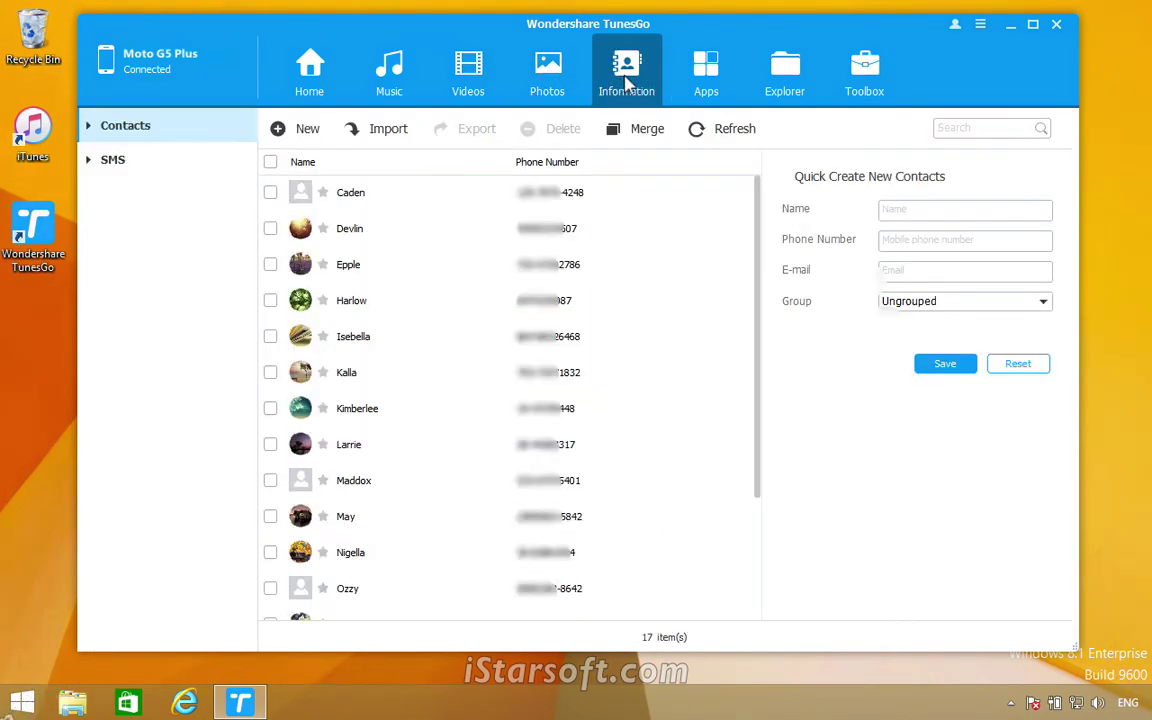
left_click(731, 85)
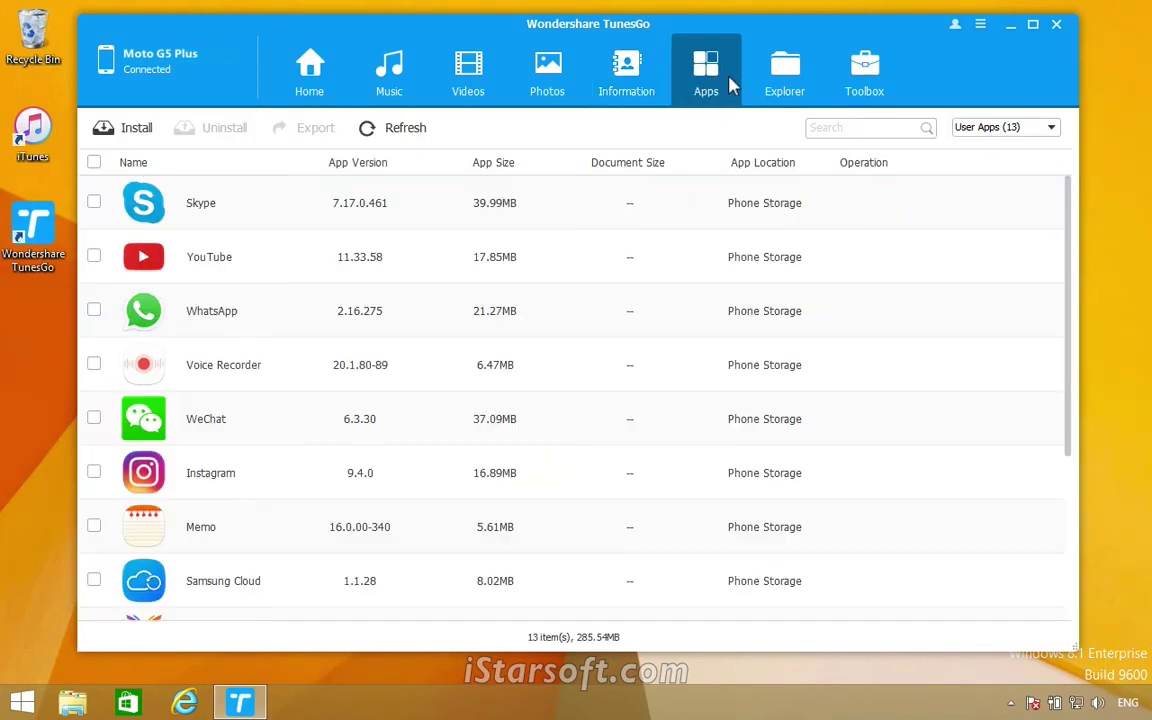
- Back up all of the phone's contents except Apps Data to the PC, keeping the default save path
left_click(870, 80)
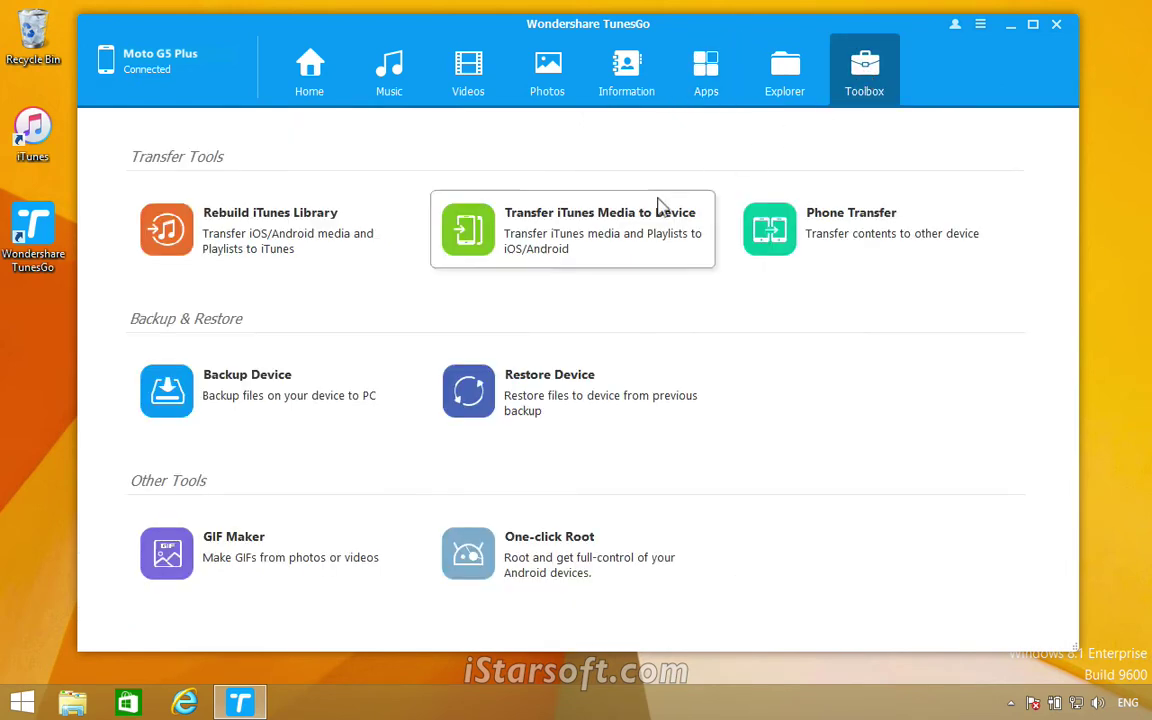
left_click(248, 416)
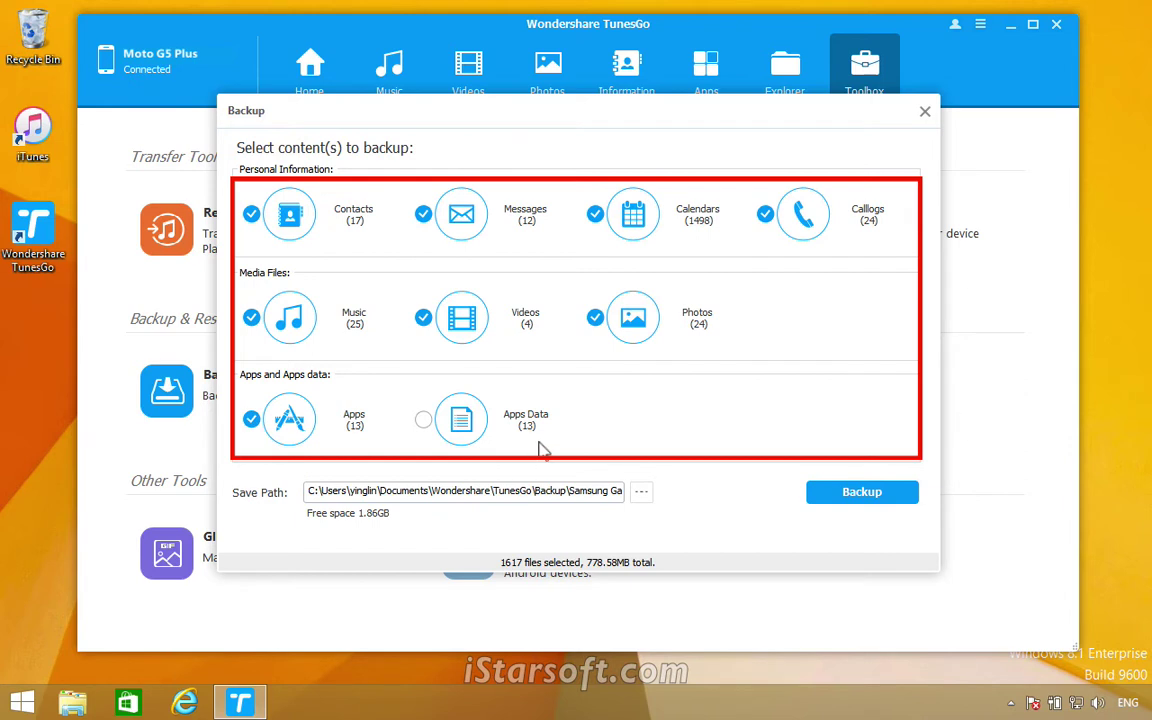
left_click(425, 428)
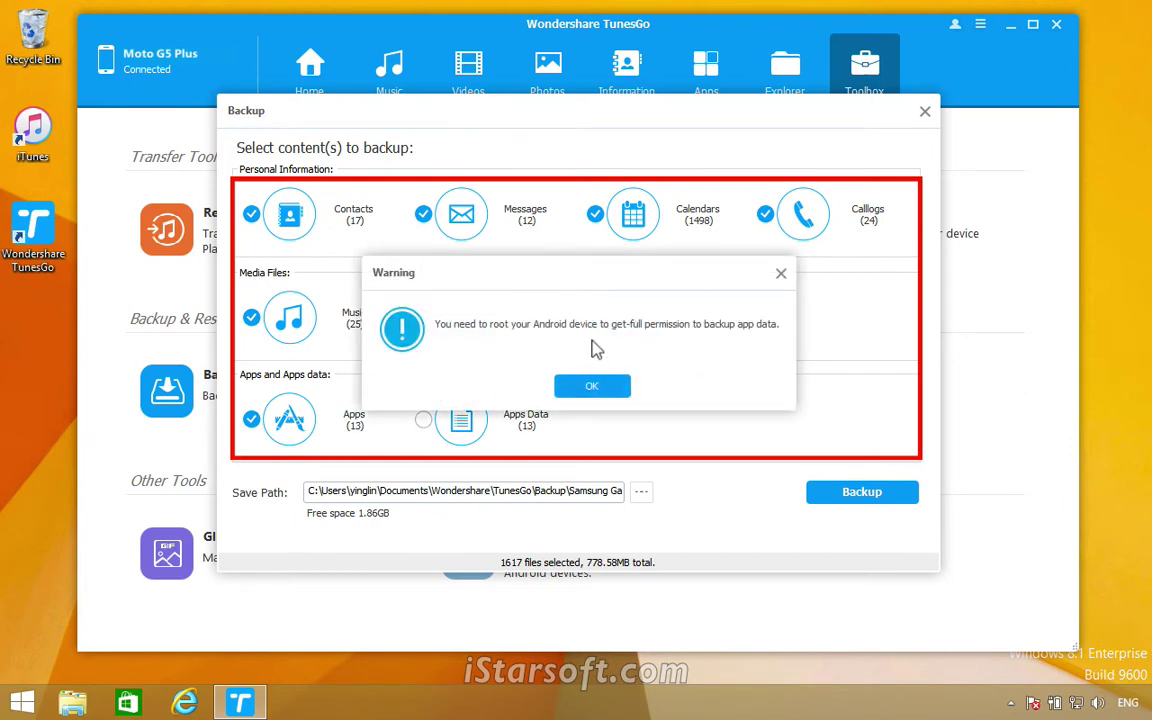
left_click(594, 387)
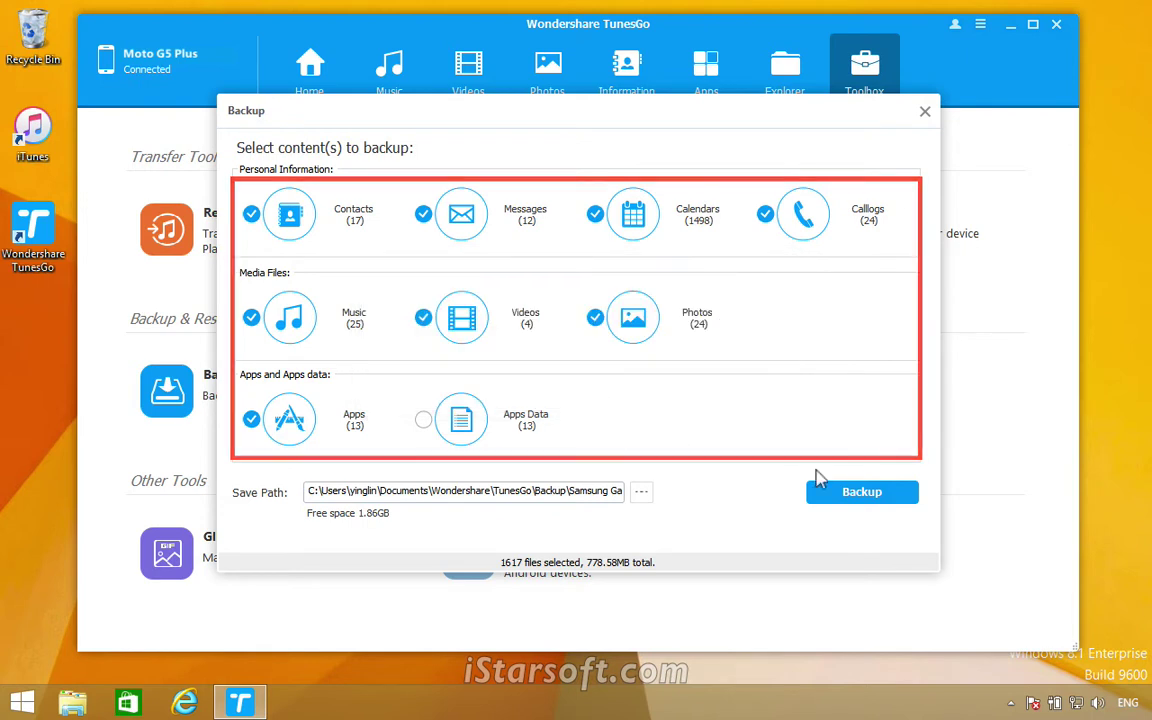
left_click(862, 492)
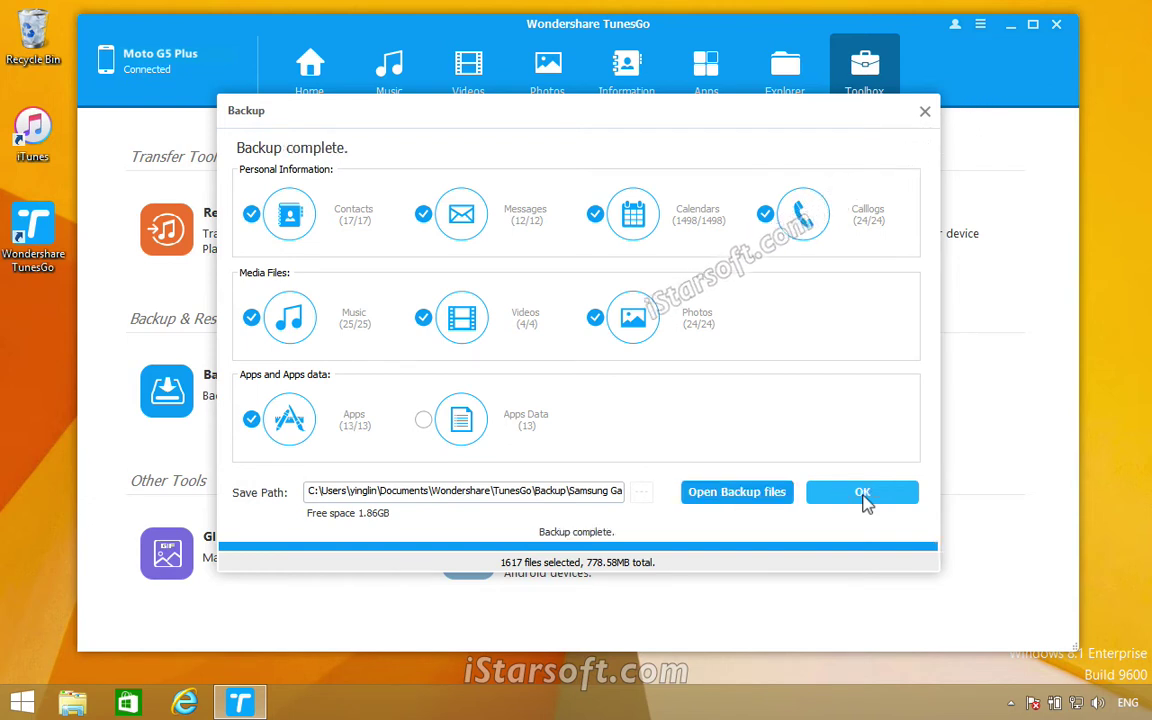
- View the saved backup file in its folder, close the folder window, and dismiss the completed backup
left_click(731, 497)
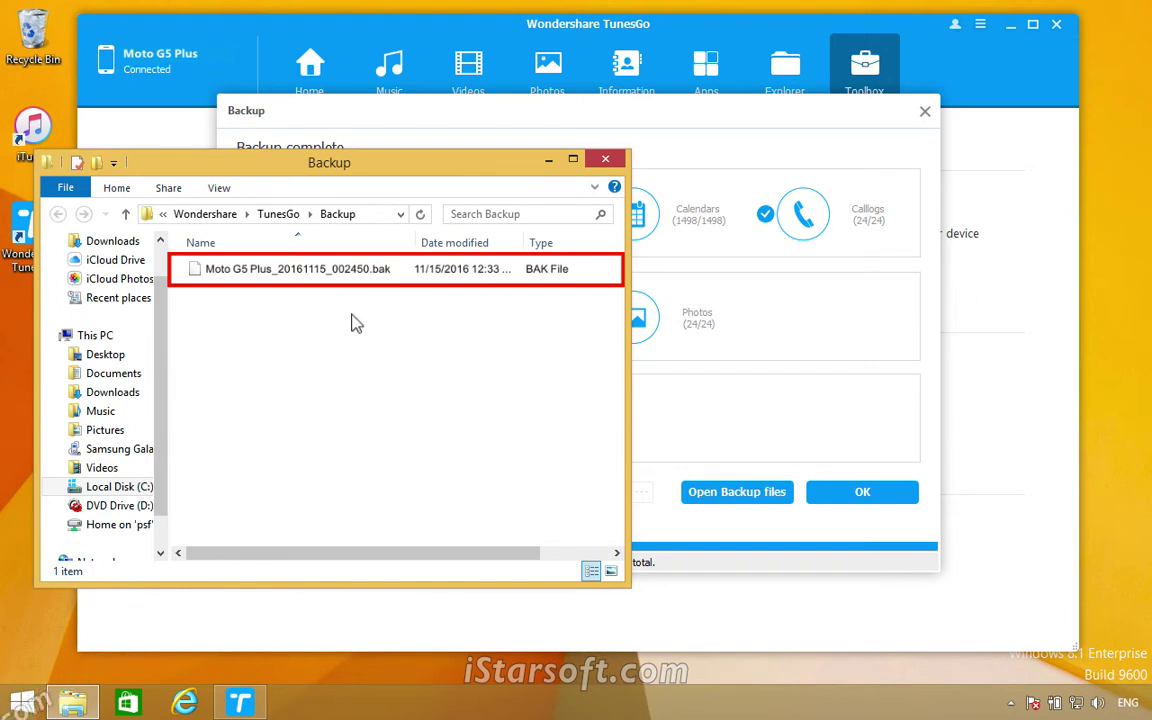
left_click(606, 160)
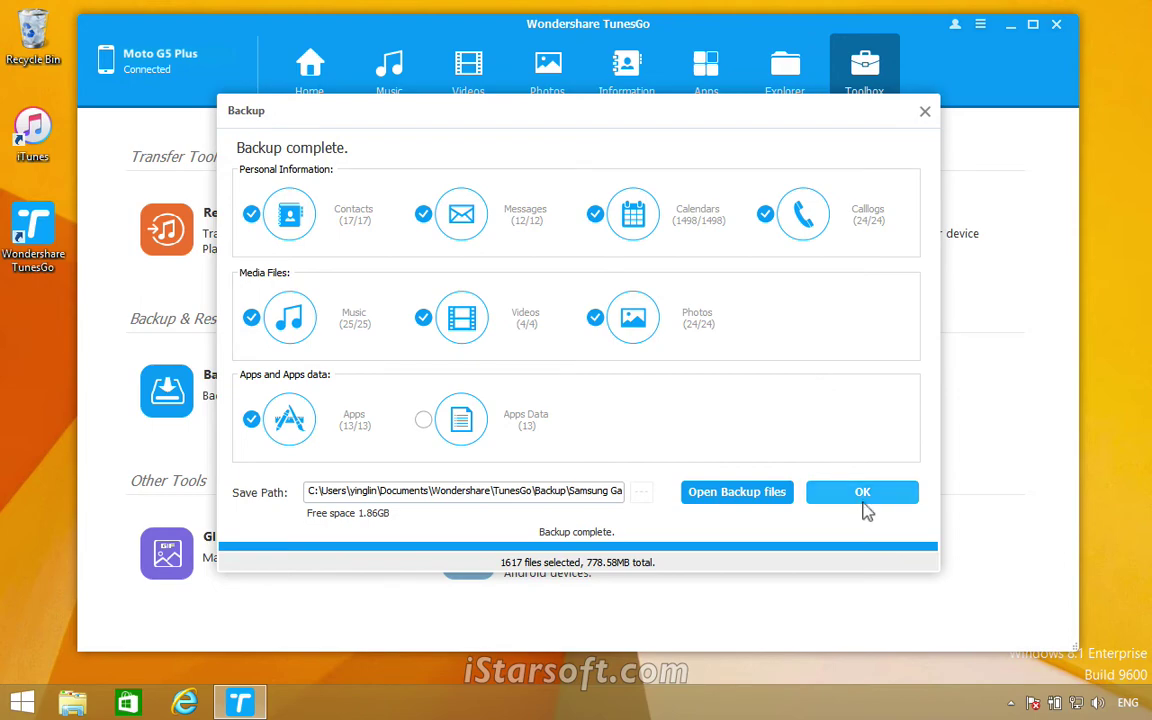
left_click(866, 494)
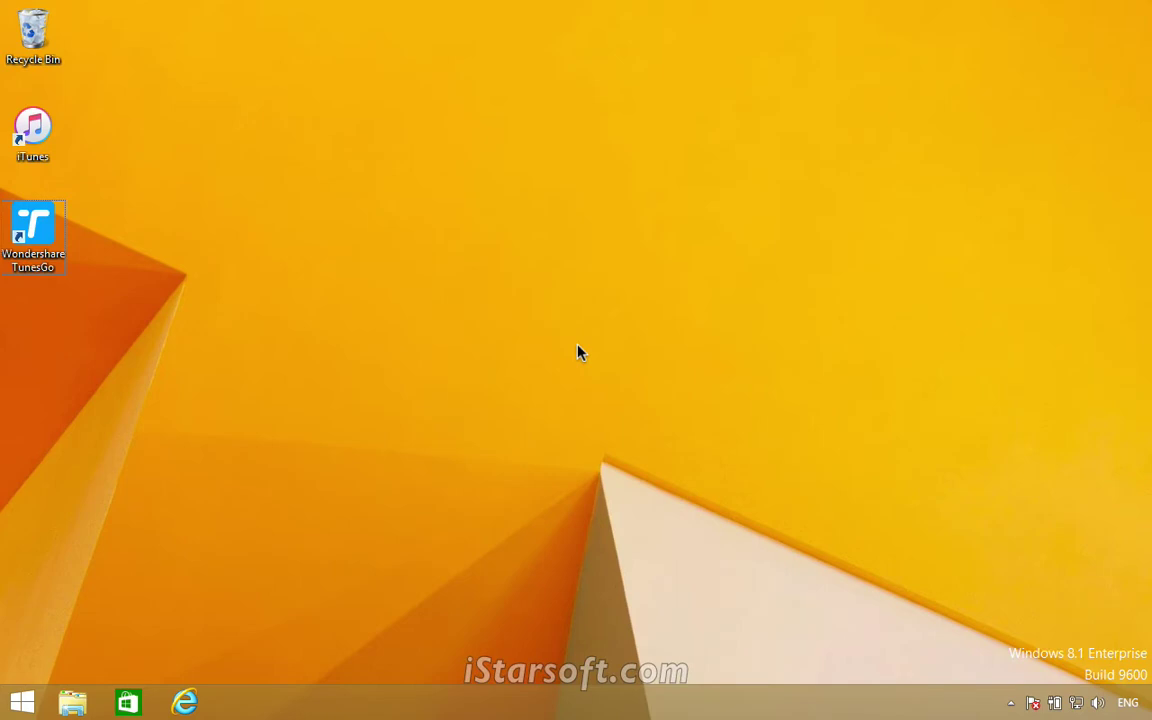
- Launch Wondershare TunesGo from the desktop and check the phone's music, videos, photos and contacts
double_click(40, 240)
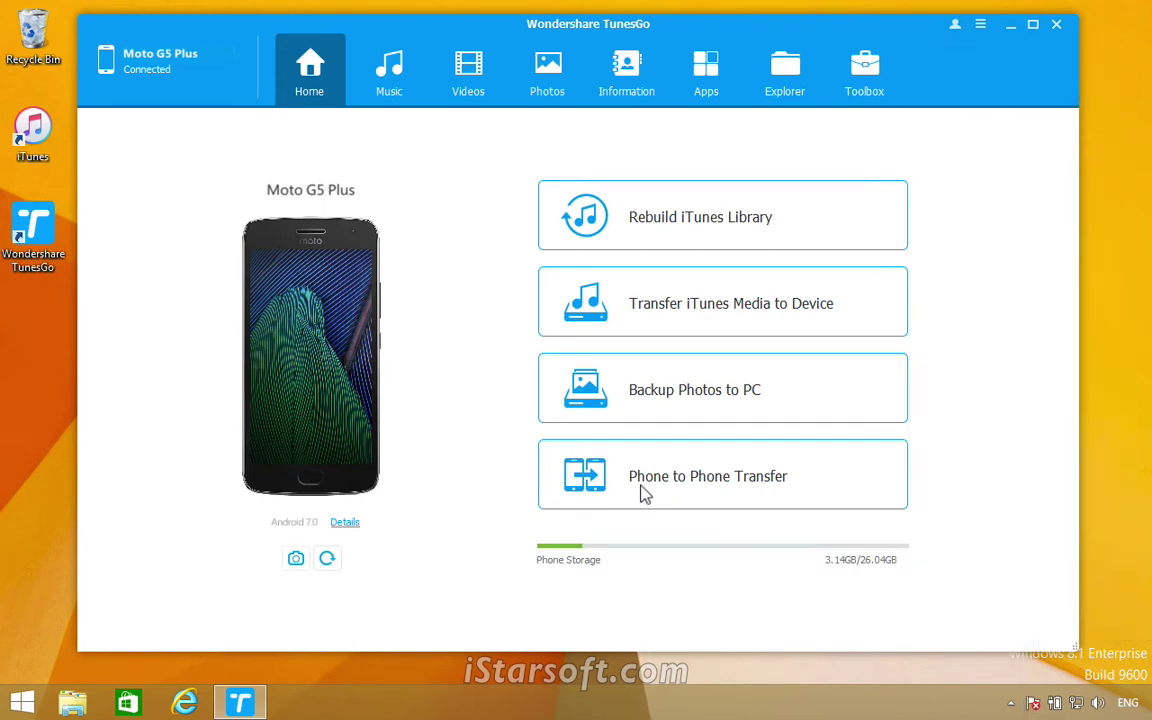
left_click(390, 93)
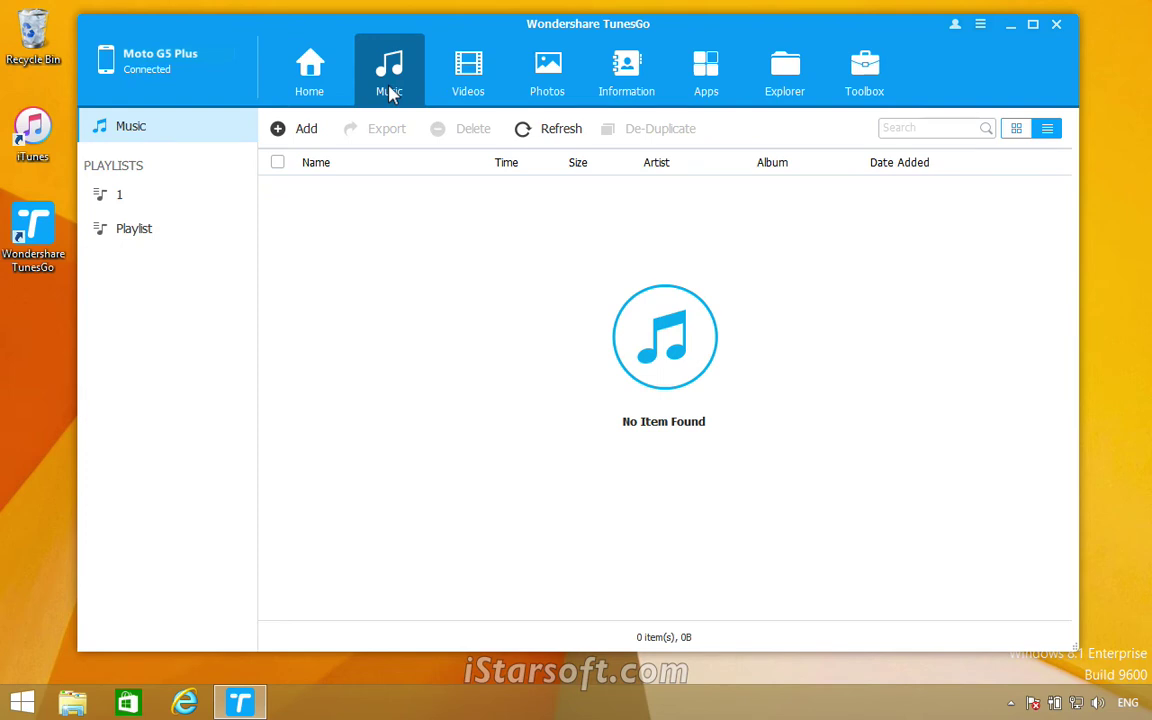
left_click(466, 78)
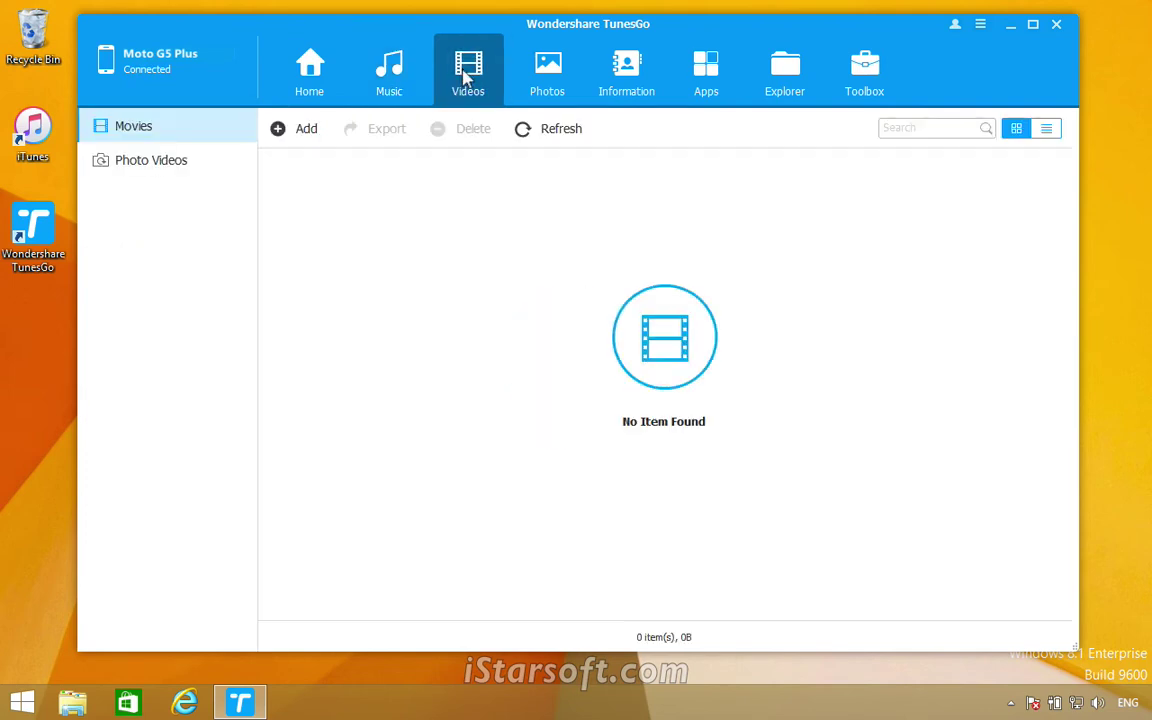
left_click(551, 77)
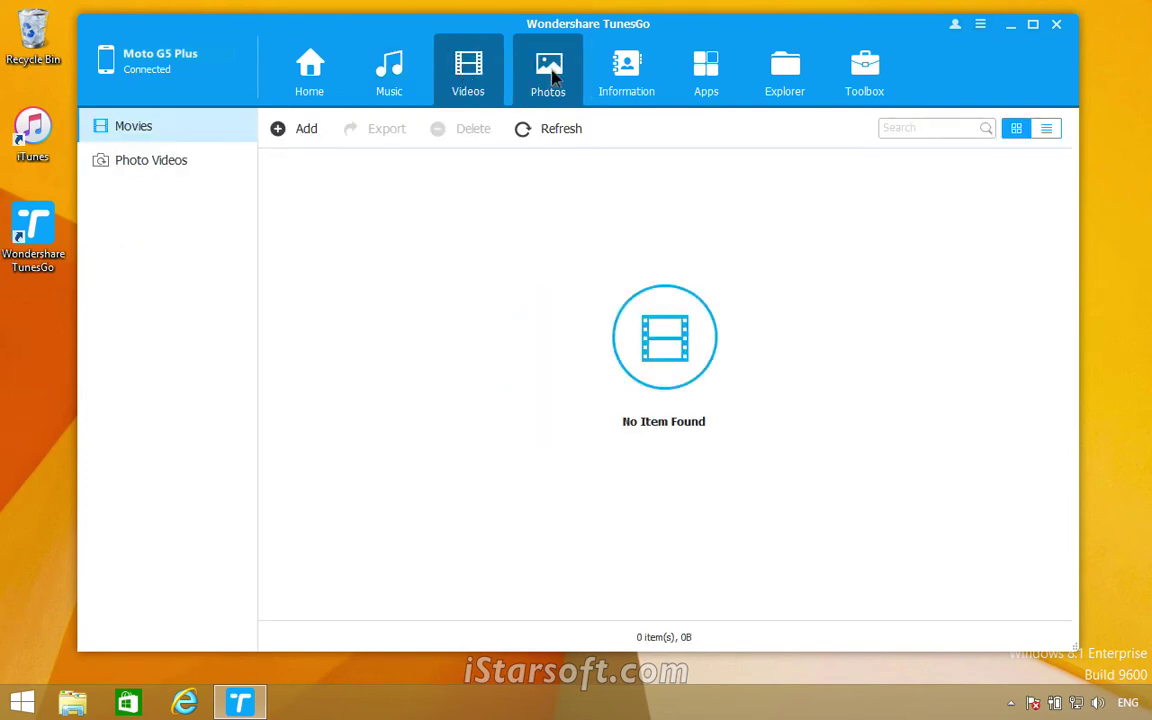
left_click(627, 84)
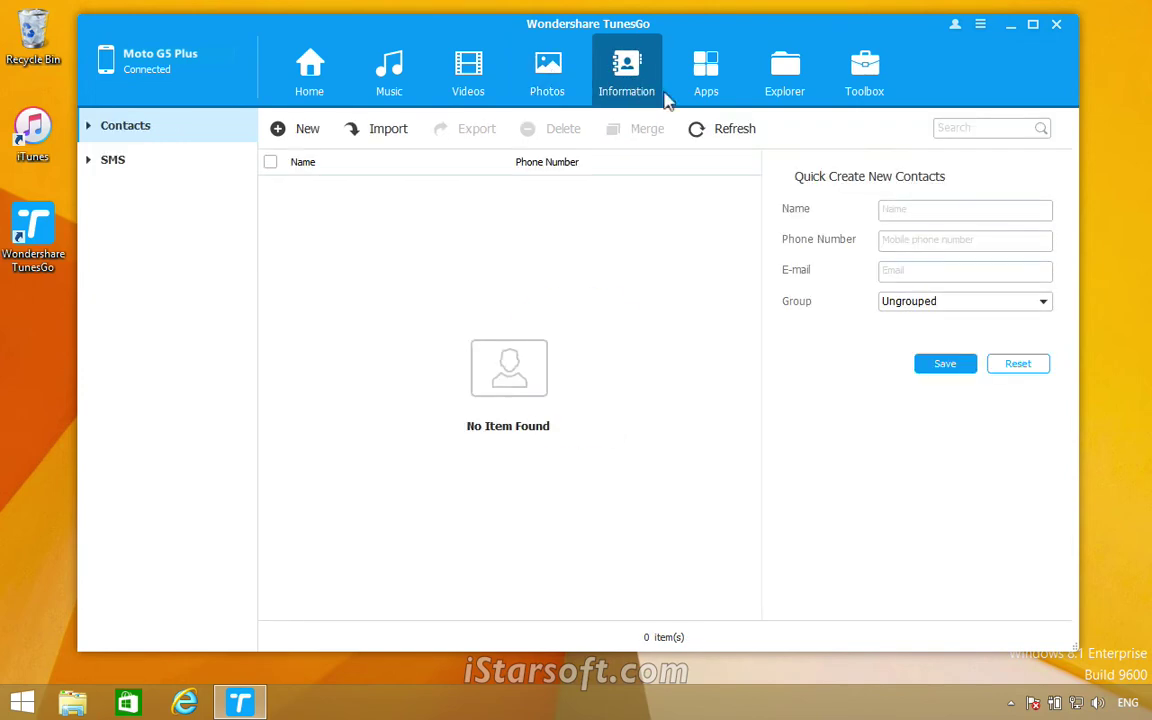
- Start a device restore from the Moto G5 Plus backup dated 2016-11-15 and proceed to the content selection
left_click(867, 78)
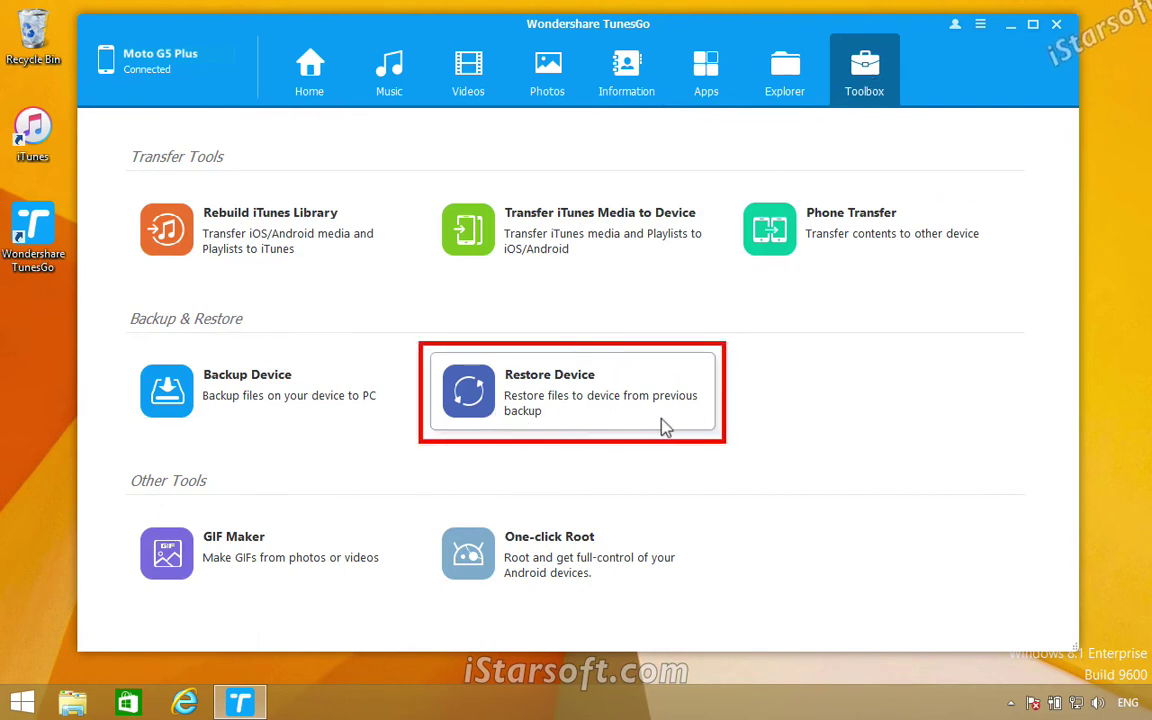
left_click(566, 411)
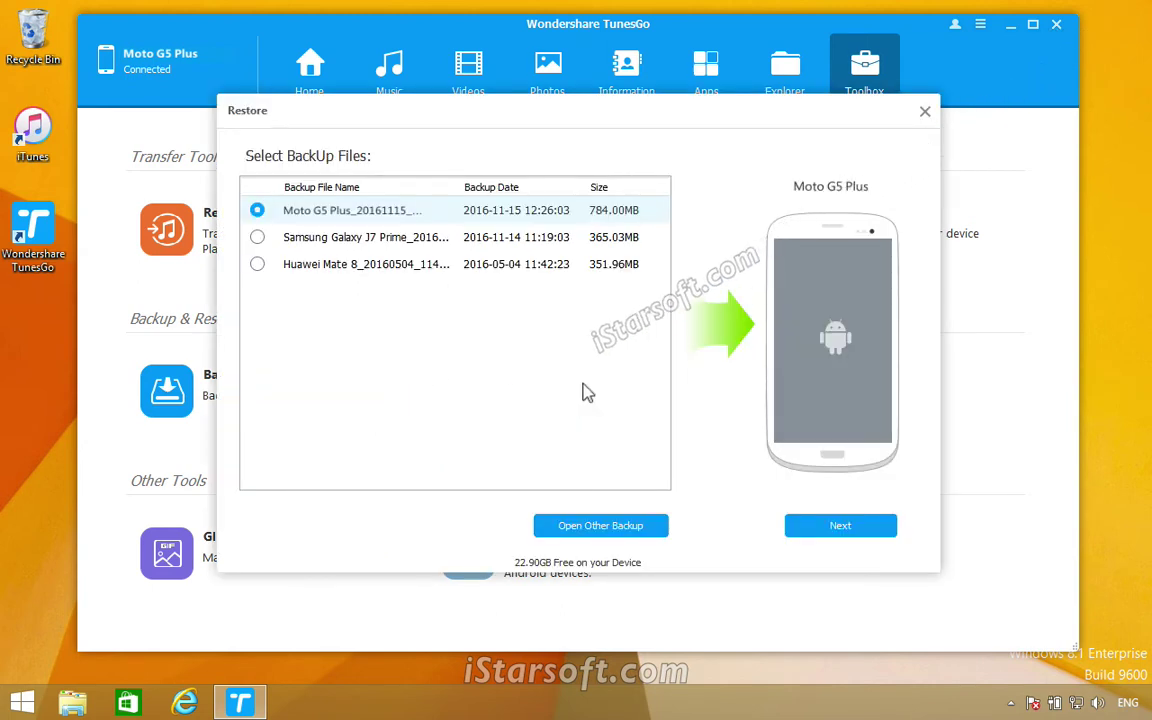
left_click(848, 528)
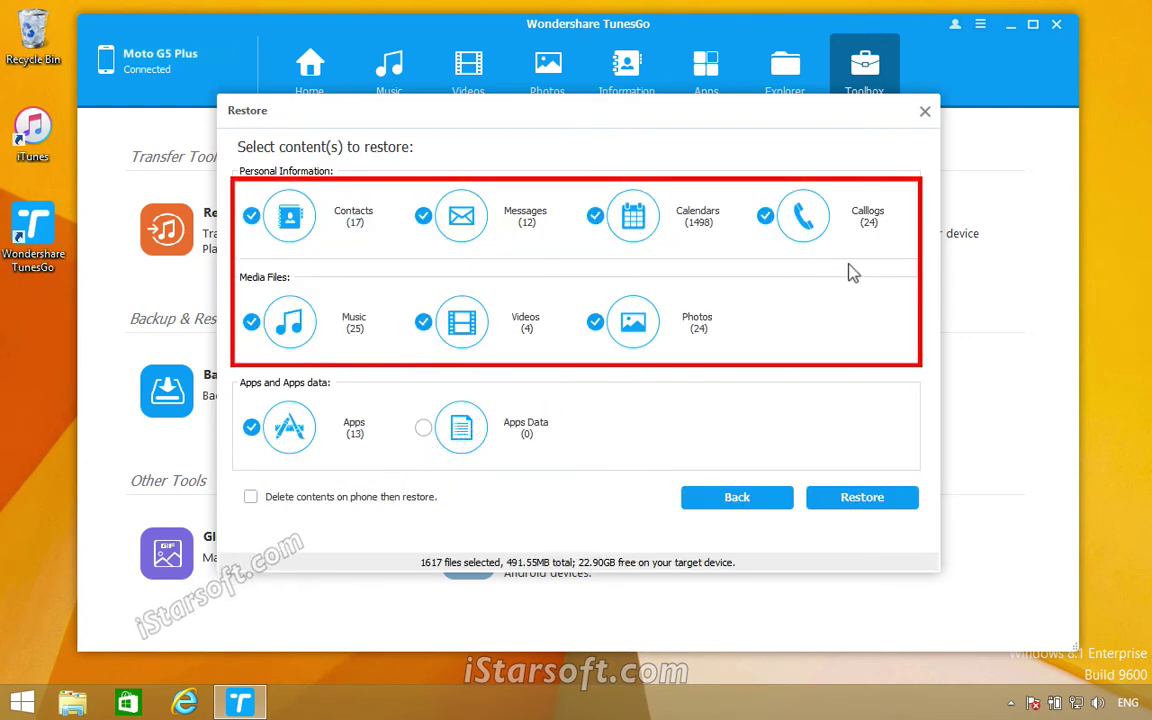
- Exclude Messages, Apps and Calendars, restore the remaining contents to the phone, and dismiss the completed restore
left_click(423, 216)
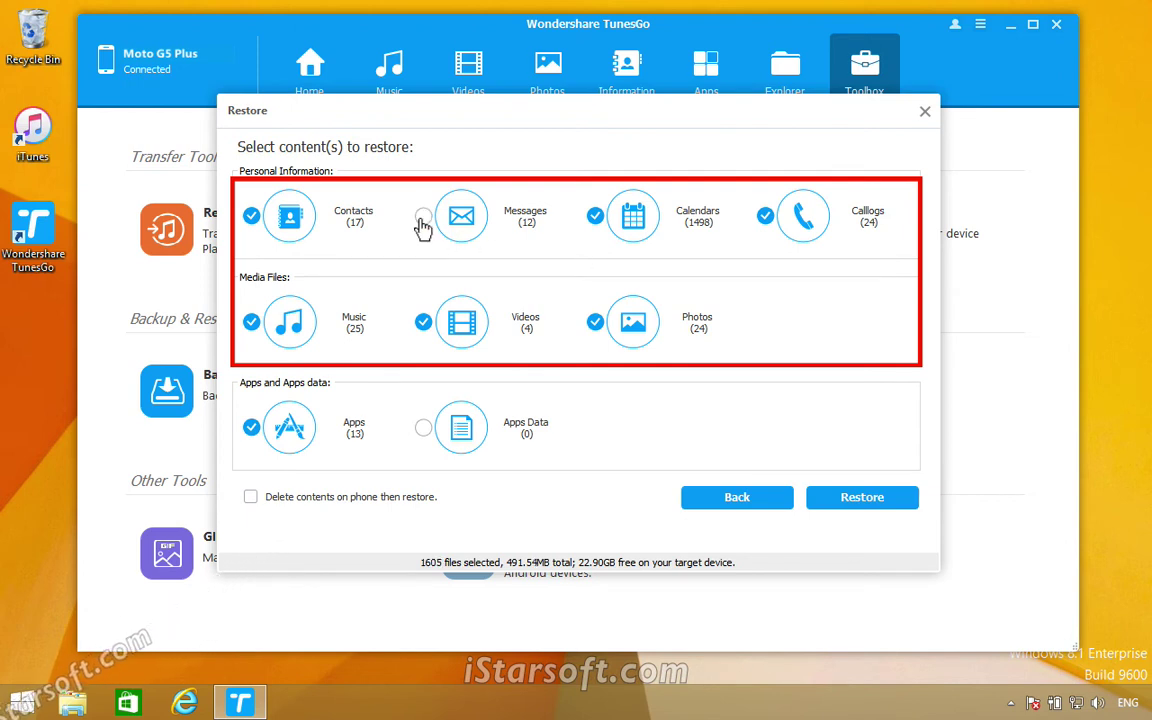
left_click(251, 427)
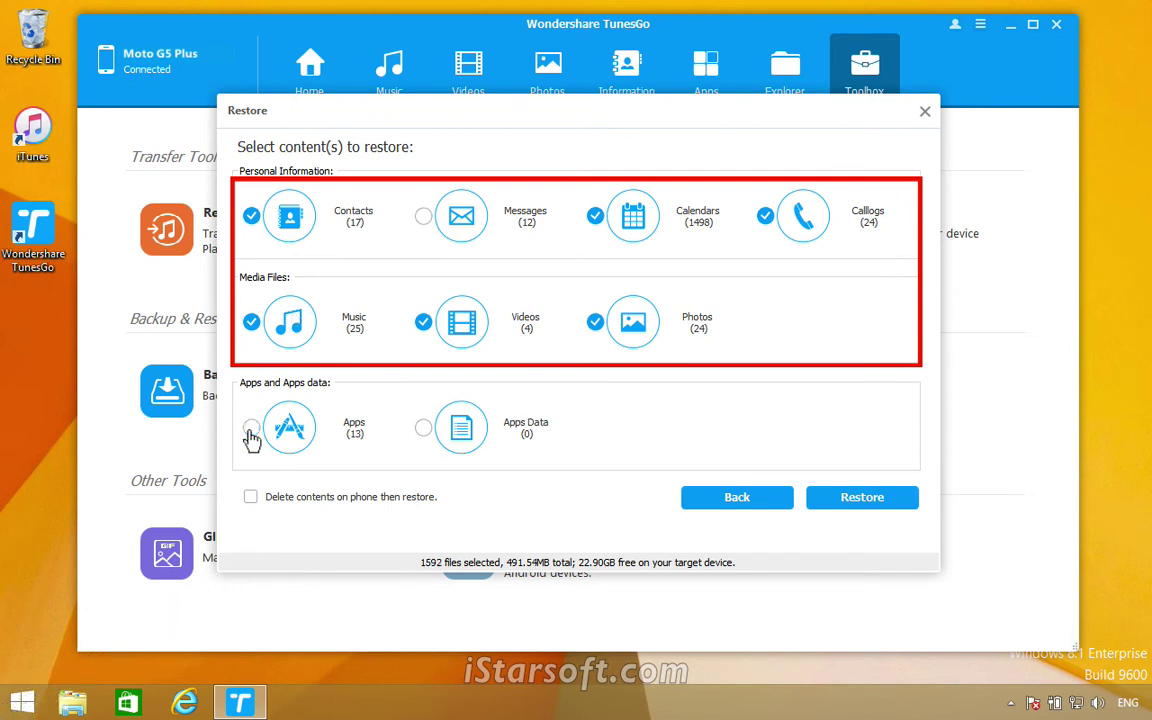
left_click(596, 217)
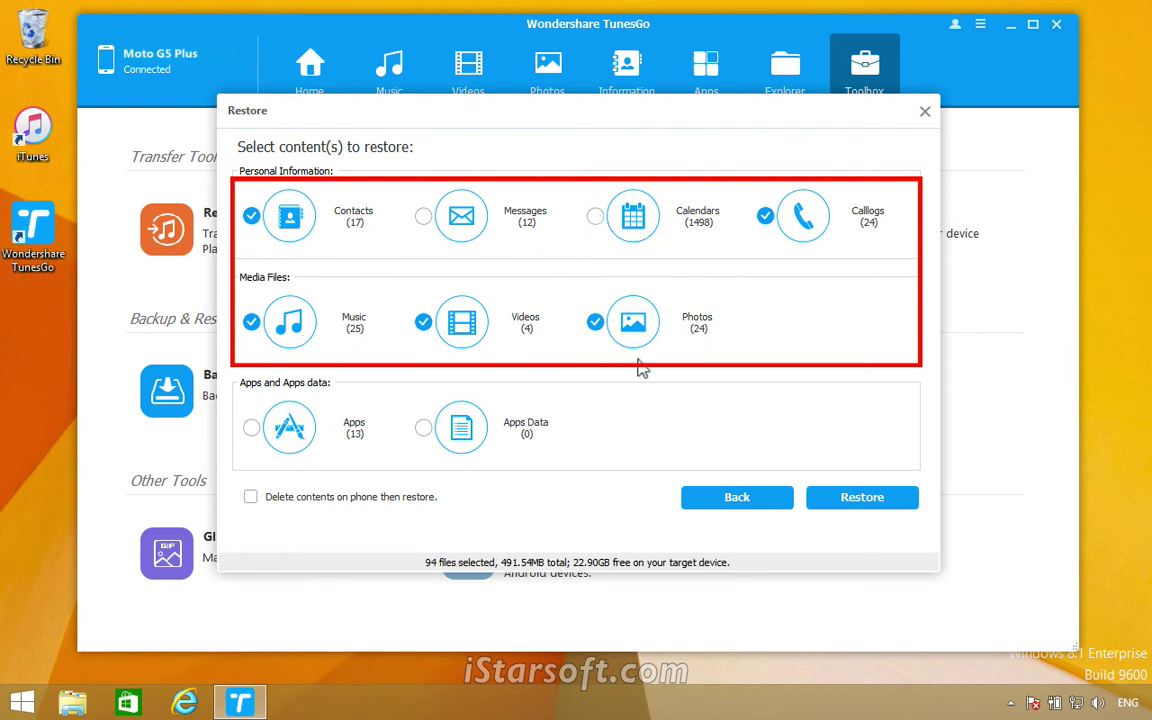
left_click(872, 510)
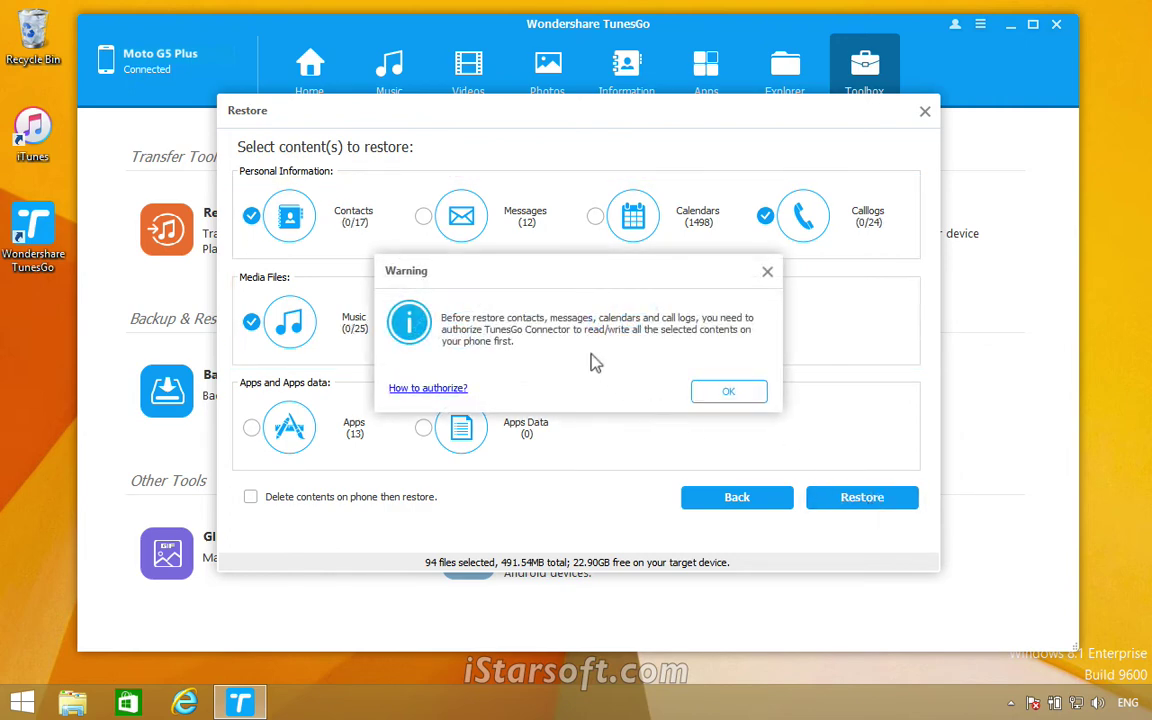
left_click(723, 391)
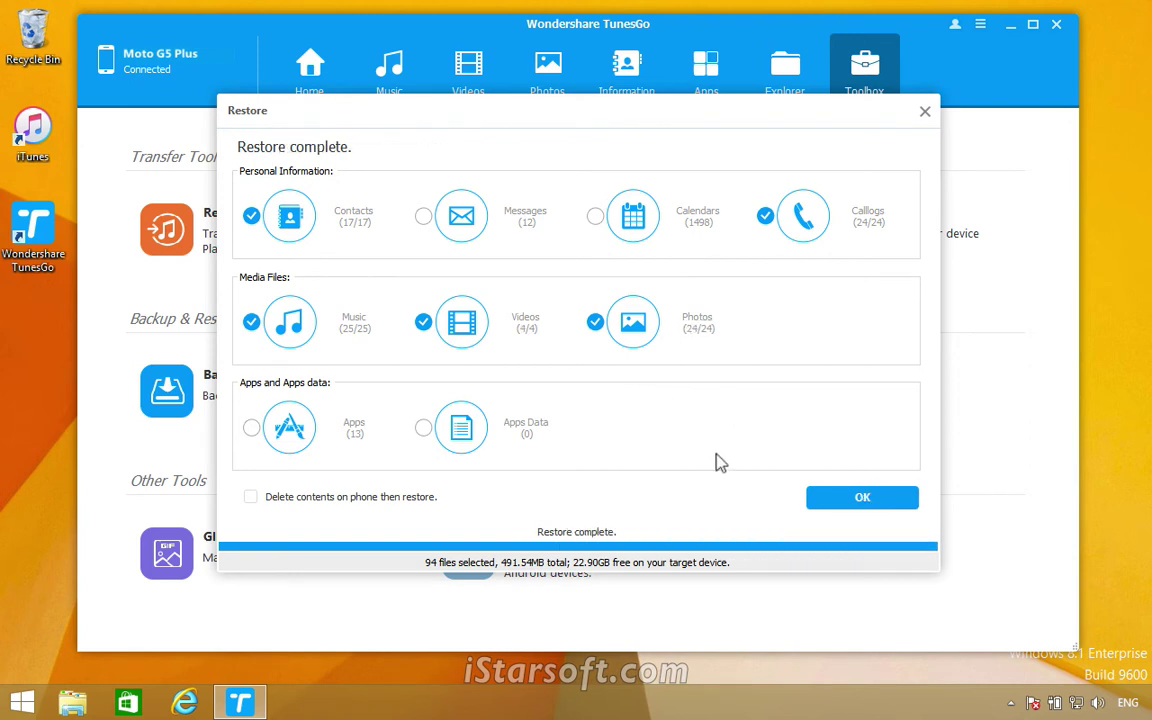
left_click(862, 500)
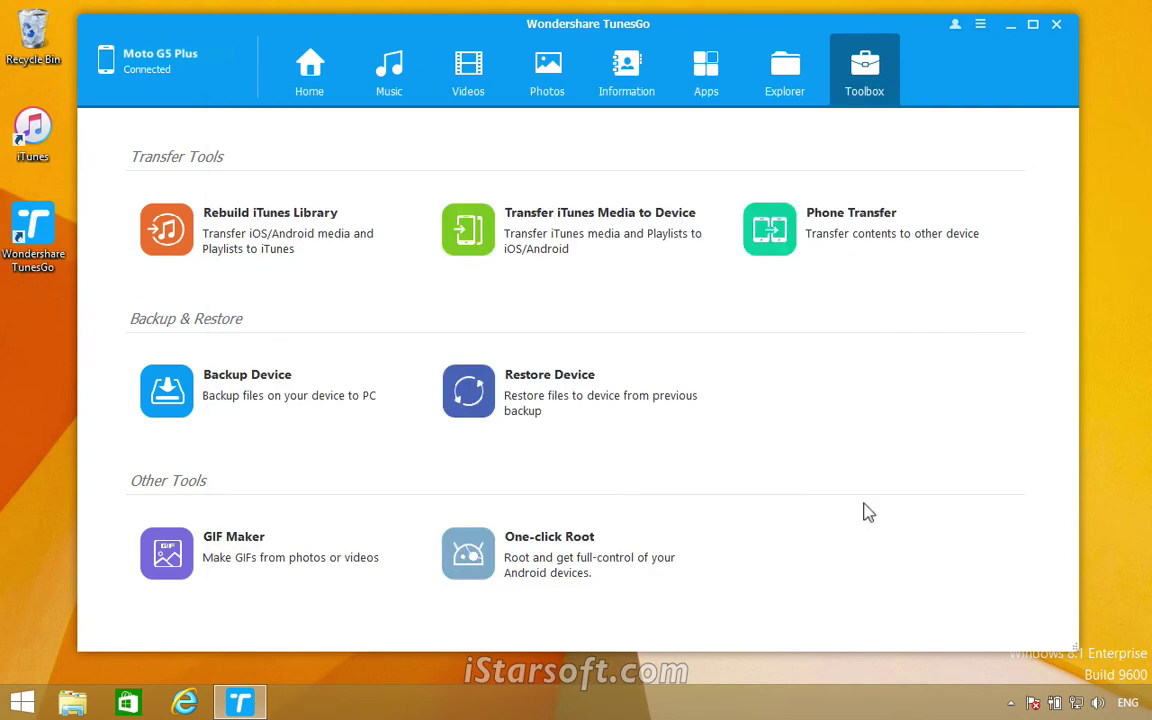
- Check the phone's music library in list view and as album cover thumbnails
left_click(396, 80)
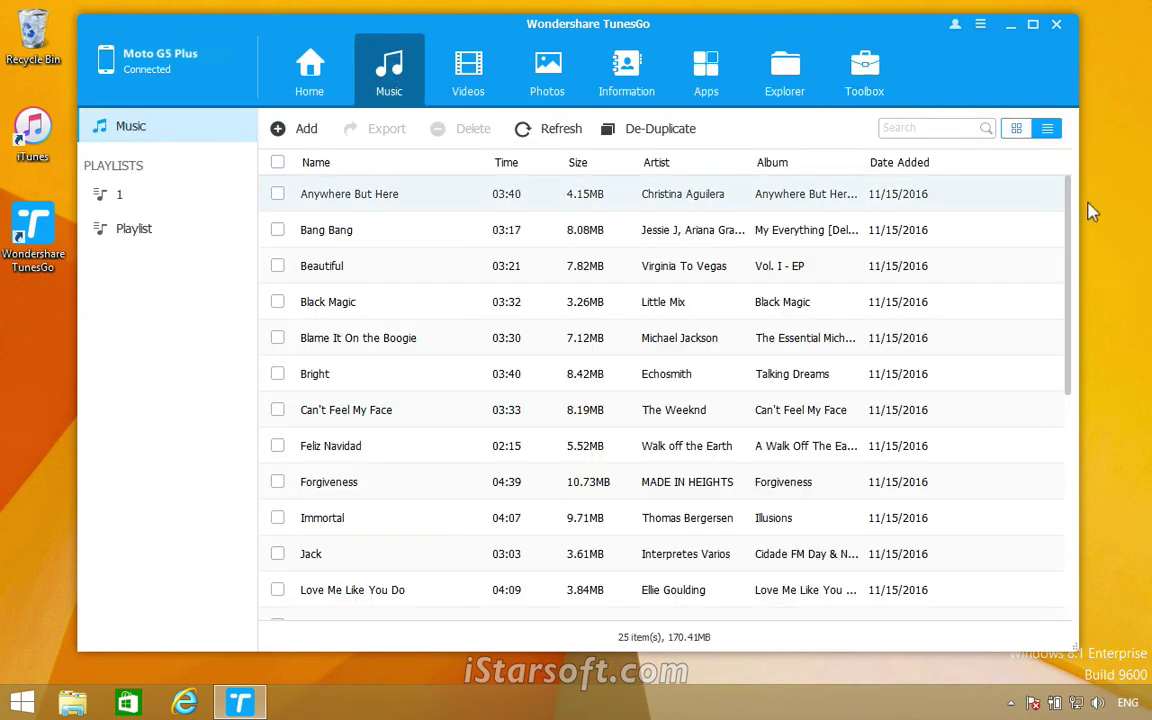
left_click_drag(1070, 222, 1050, 196)
left_click(1025, 131)
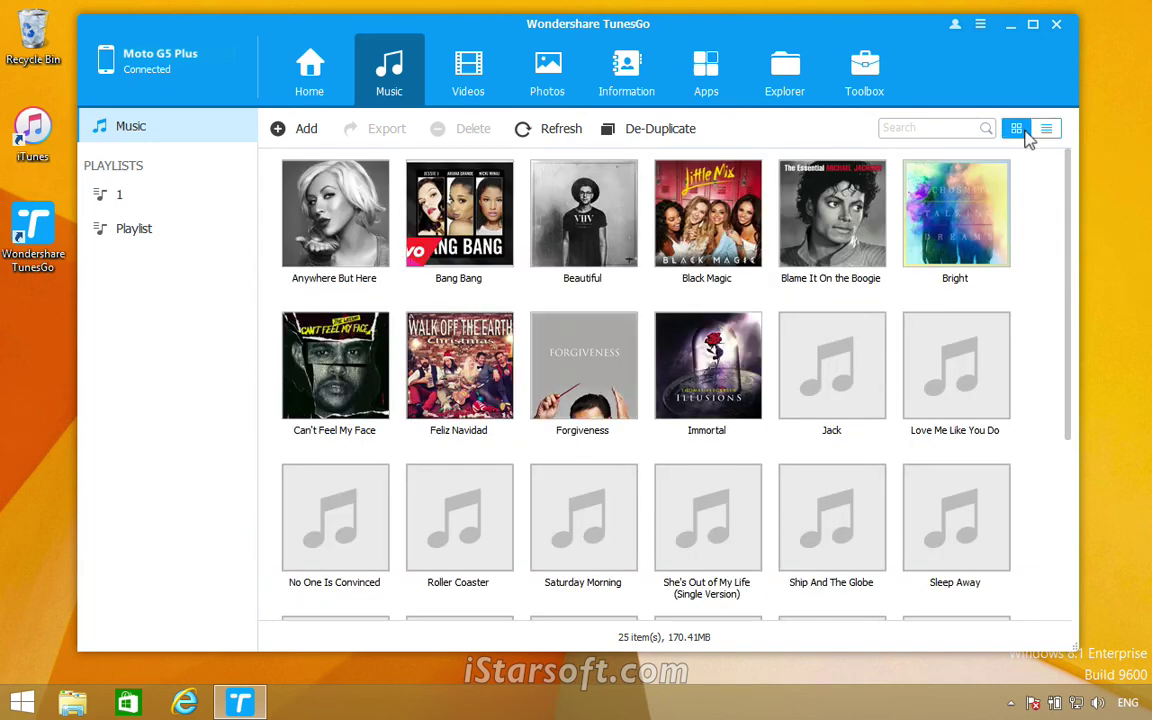
left_click_drag(1070, 206, 1070, 375)
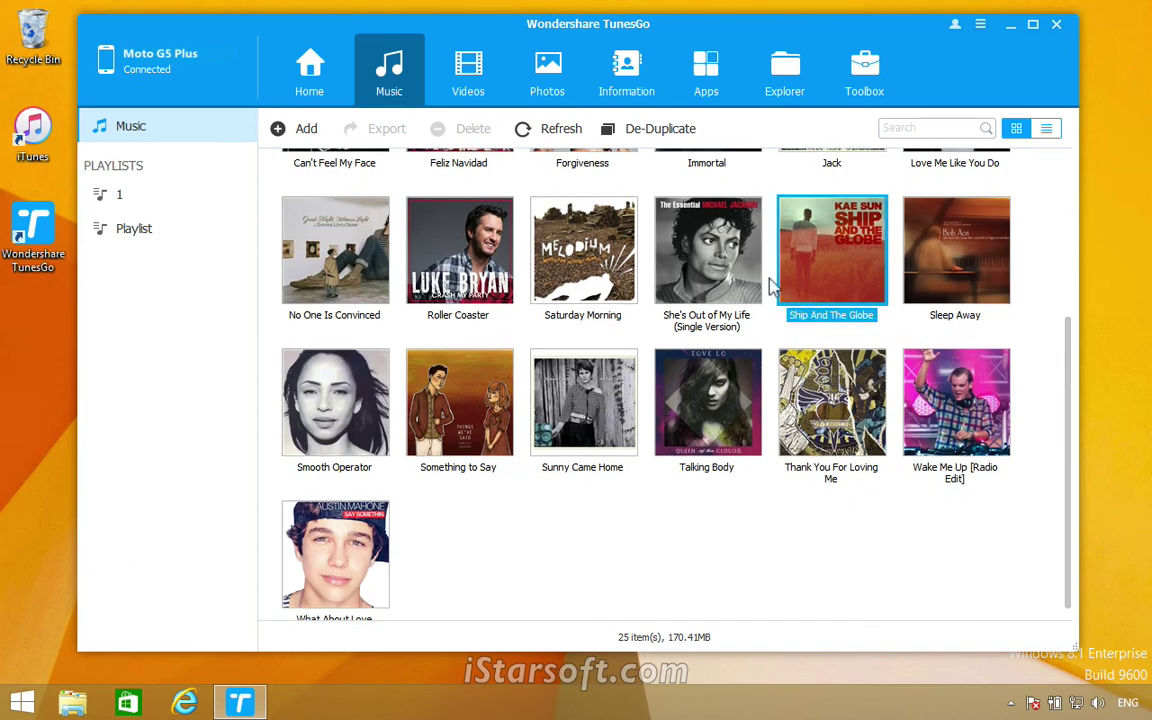
- Refresh the phone's movies and photos, and view the New Album and Camera albums
left_click(470, 78)
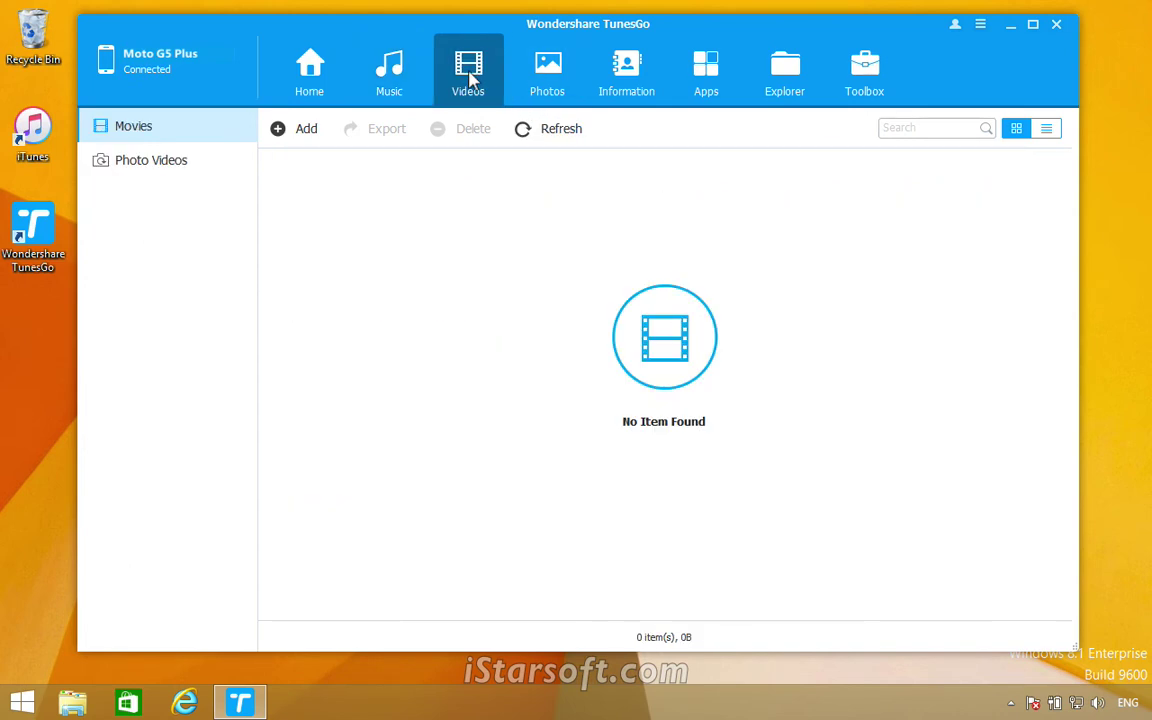
left_click(562, 140)
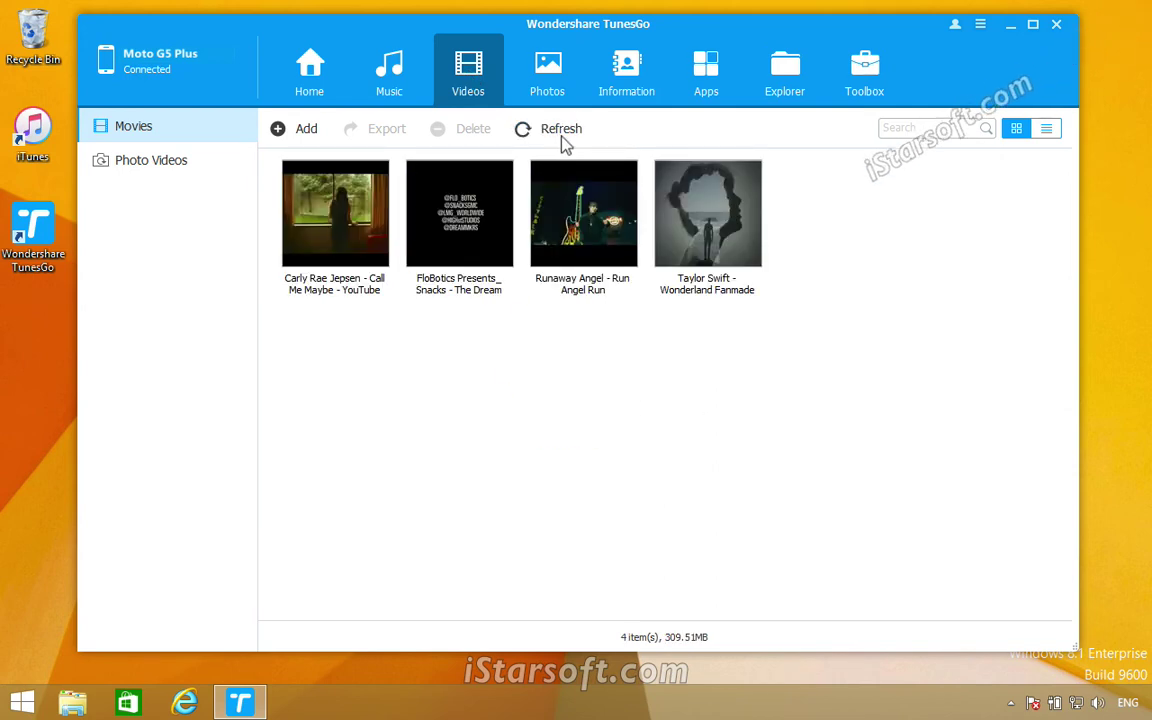
left_click(550, 90)
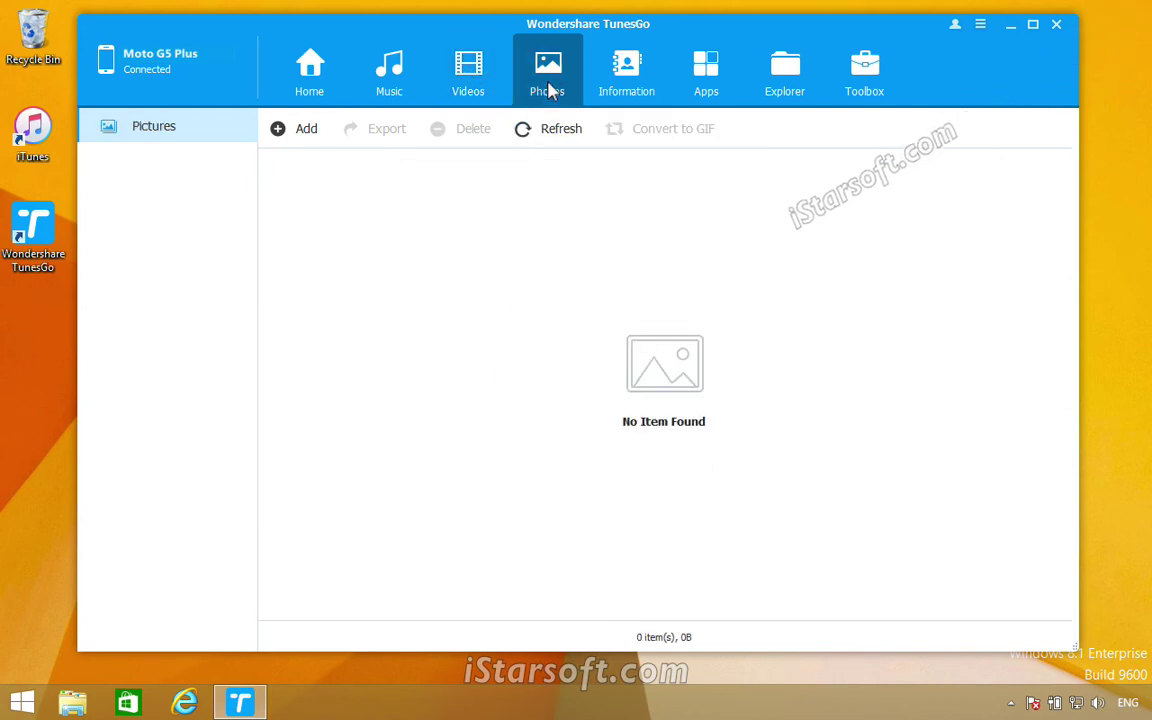
left_click(557, 135)
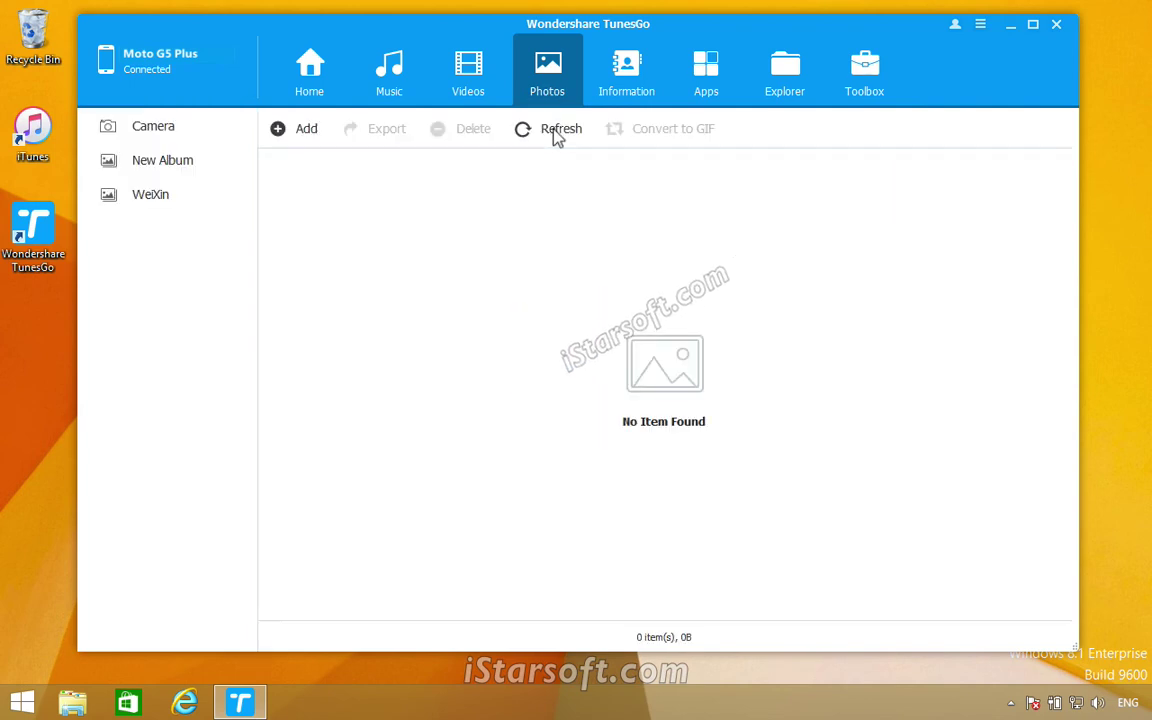
left_click(120, 165)
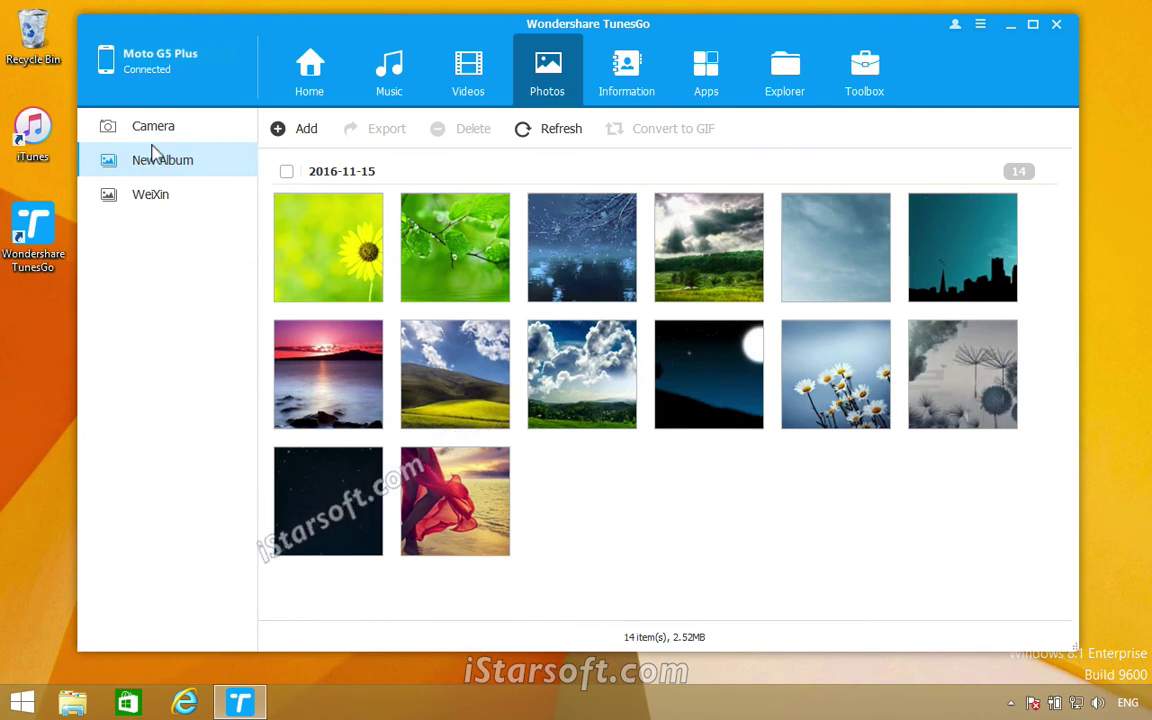
left_click(166, 138)
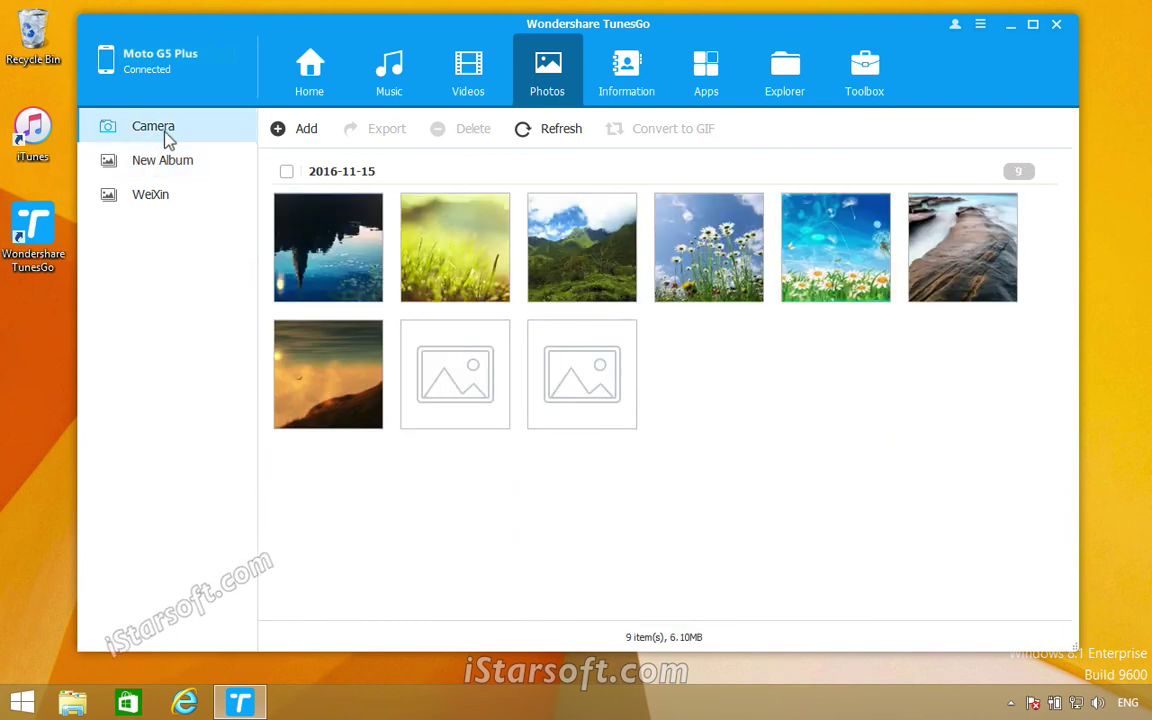
- Refresh and look through the phone's contacts, and return to the Toolbox
left_click(632, 78)
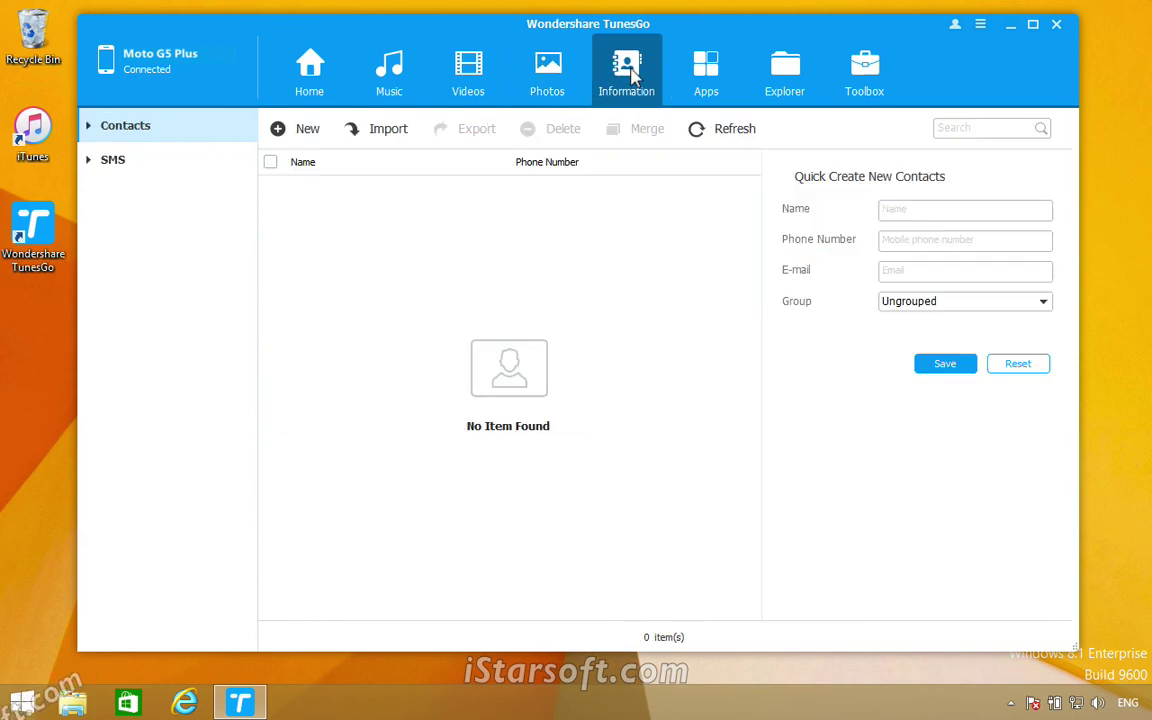
left_click(726, 130)
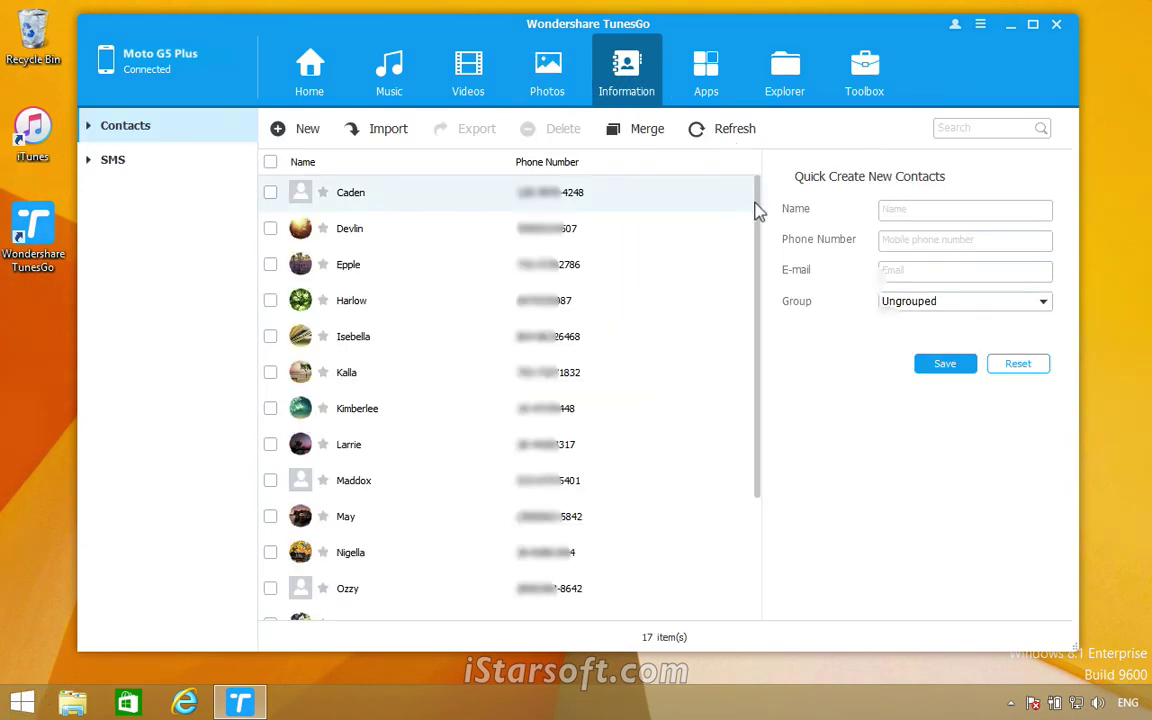
mouse_move(758, 211)
left_mouse_down()
mouse_move(757, 354)
mouse_move(758, 192)
left_mouse_up()
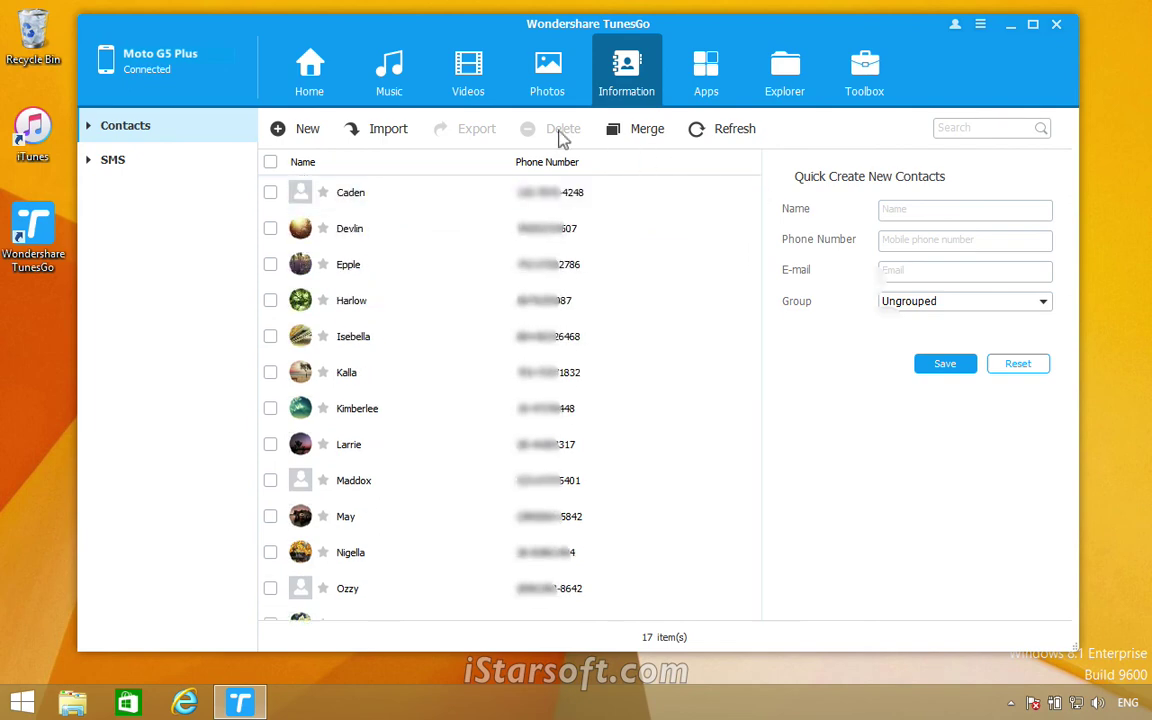
left_click(862, 105)
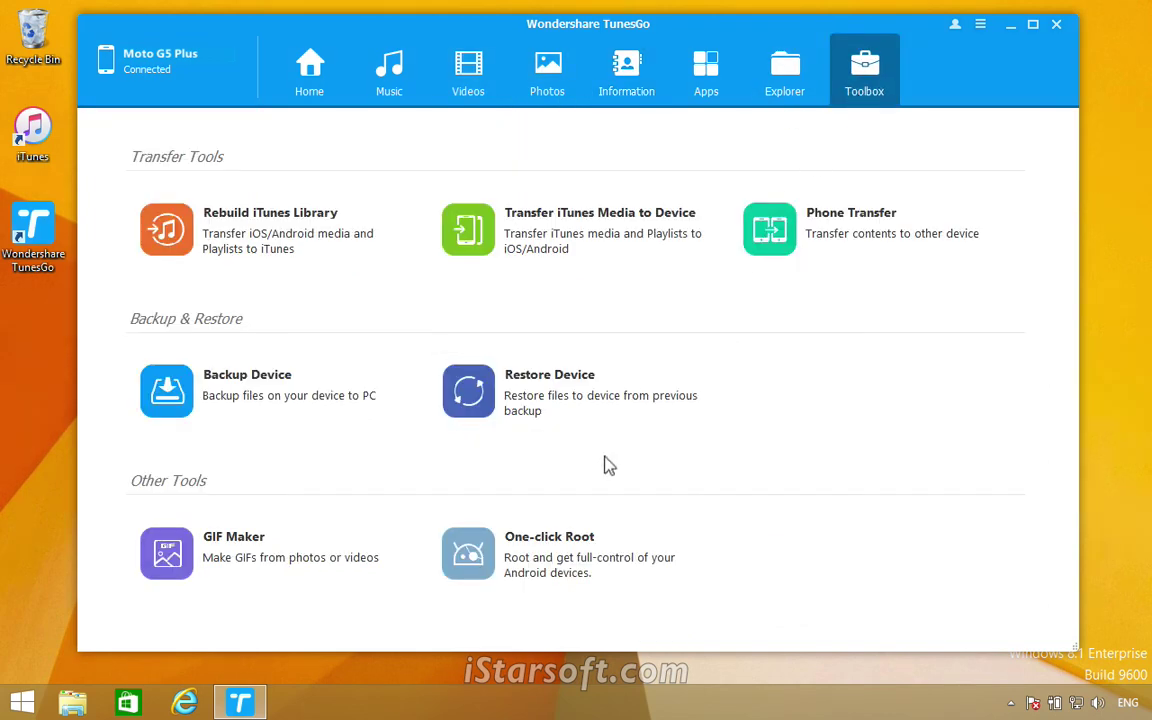